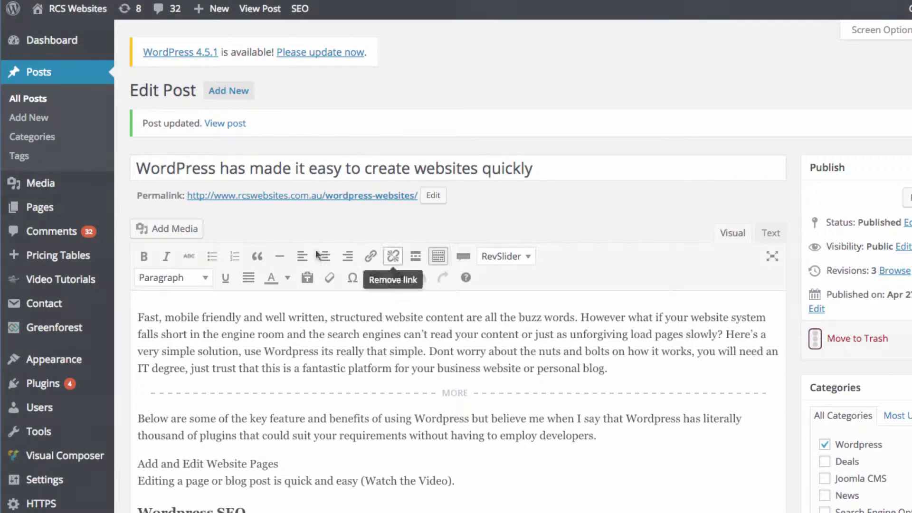
# Open the post "WordPress has made it easy to create websites quickly" for editing and highlight "WordPress" in its title
pyautogui.click(36, 73)
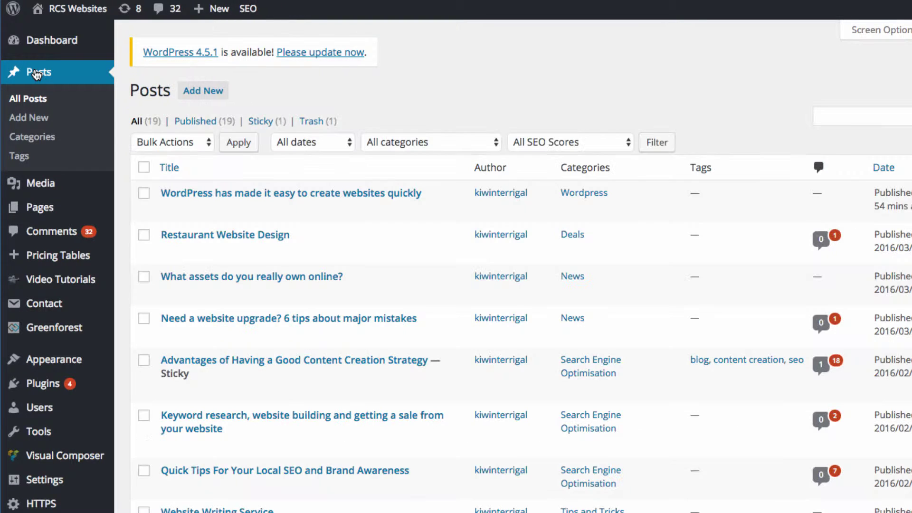
pyautogui.click(198, 196)
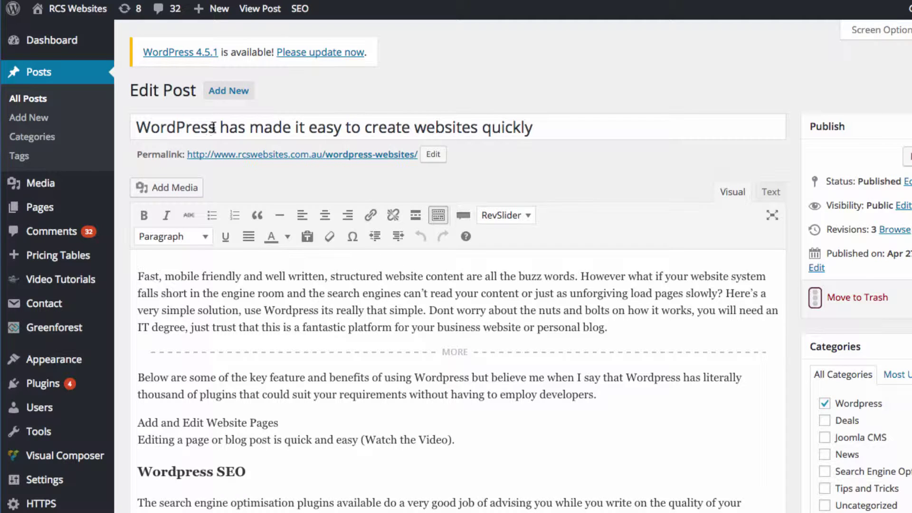
pyautogui.moveTo(215, 127); pyautogui.dragTo(128, 127)
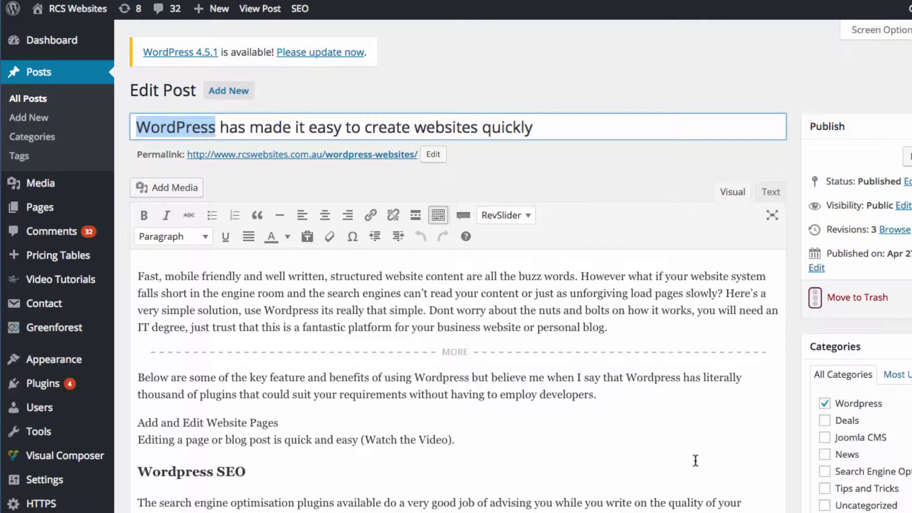
# Set the post's Yoast SEO focus keyword to "wordpress"
pyautogui.scroll(-1, 695, 460)
pyautogui.scroll(1, 695, 461)
pyautogui.scroll(-3, 637, 230)
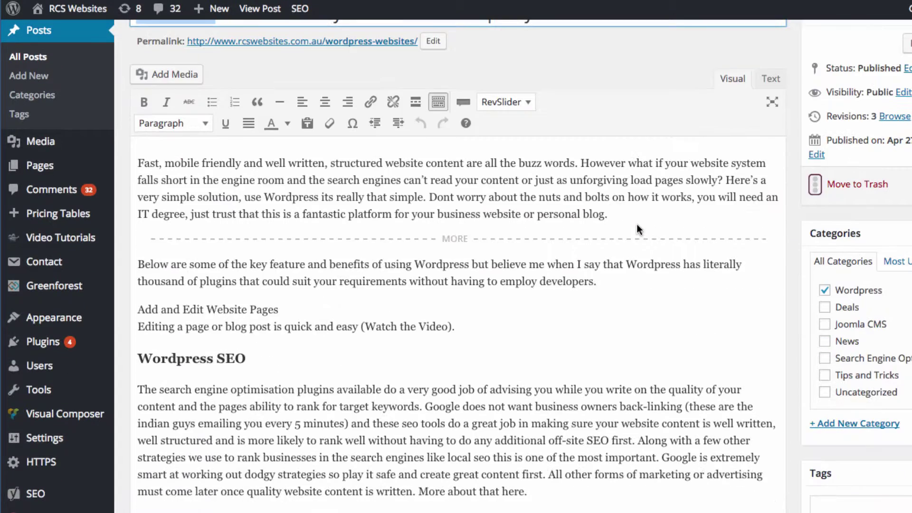
pyautogui.scroll(2, 637, 226)
pyautogui.scroll(-4, 637, 226)
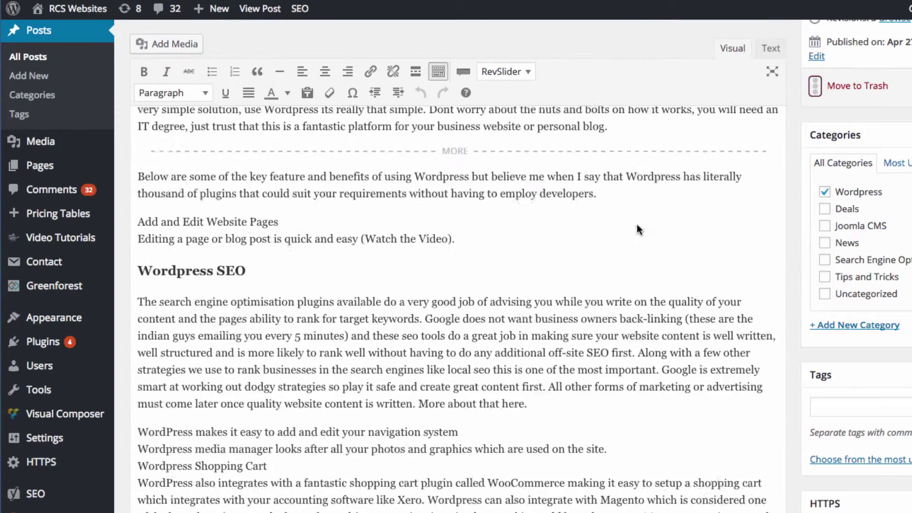
pyautogui.scroll(-10, 637, 225)
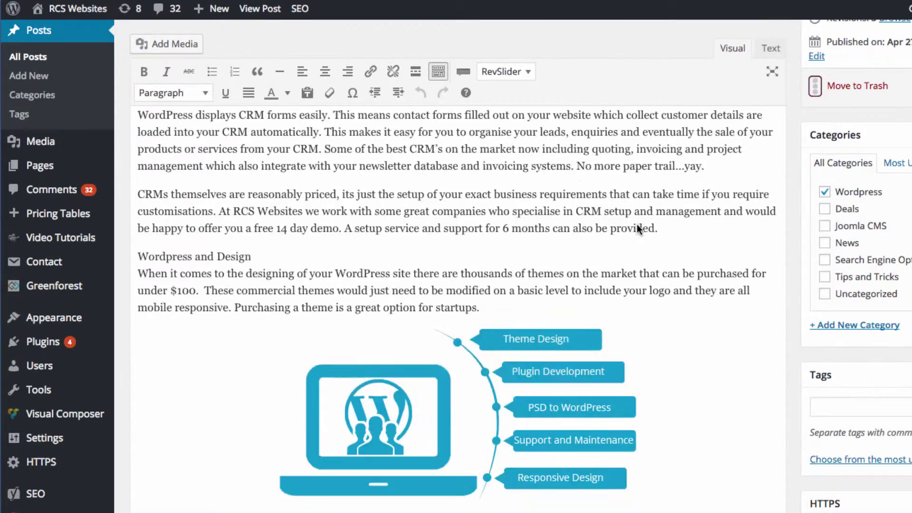
pyautogui.scroll(-15, 637, 224)
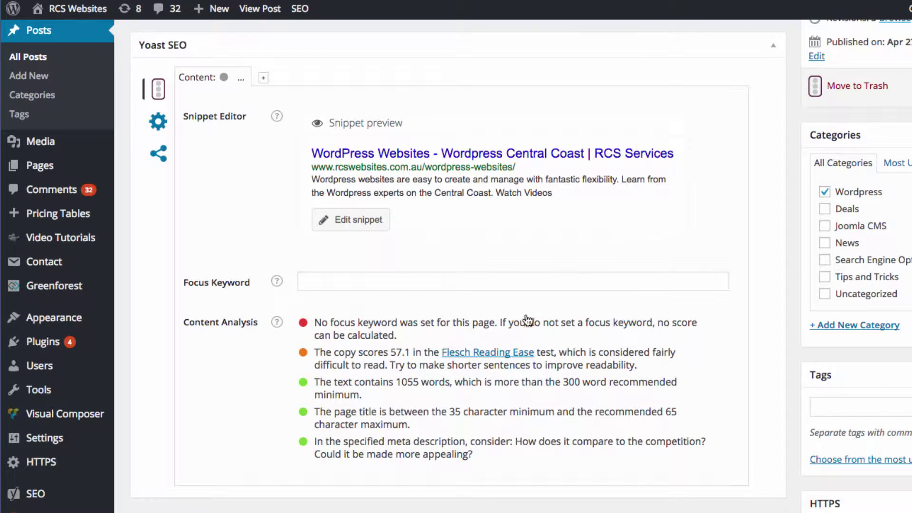
pyautogui.click(371, 281)
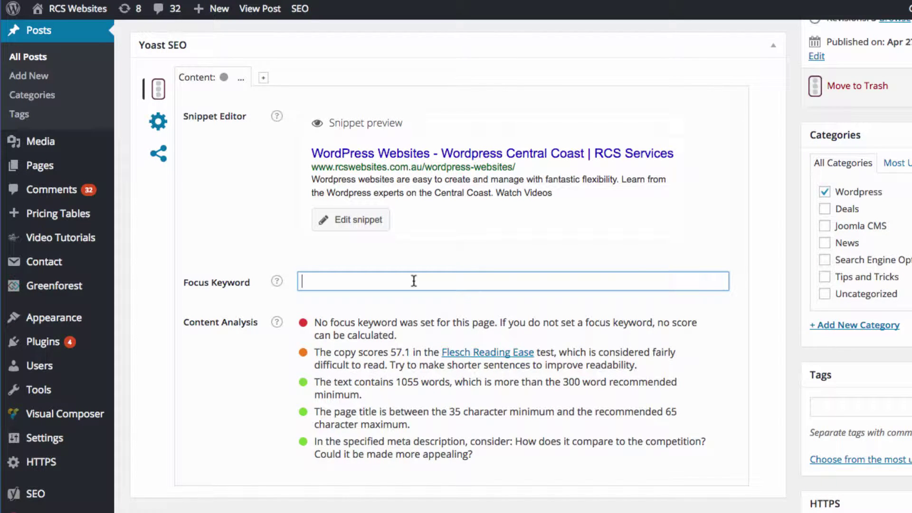
pyautogui.write('wordpre')
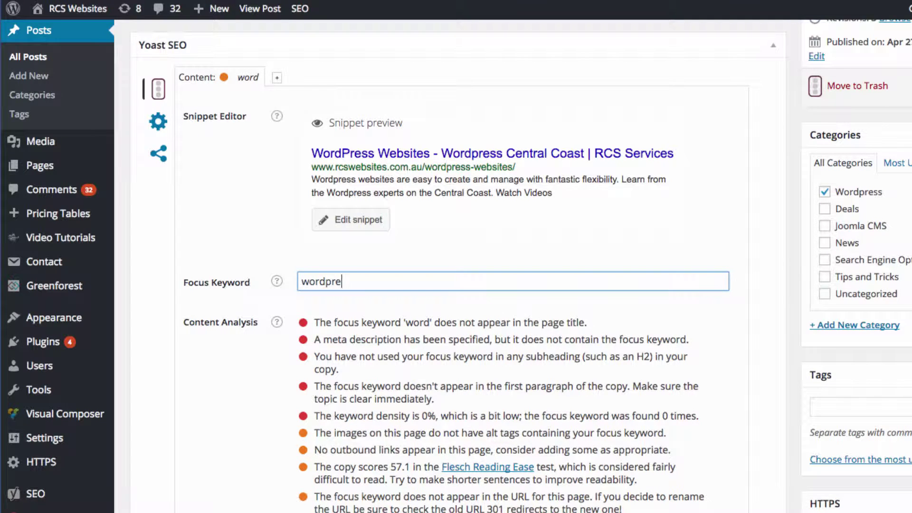
pyautogui.write('ss')
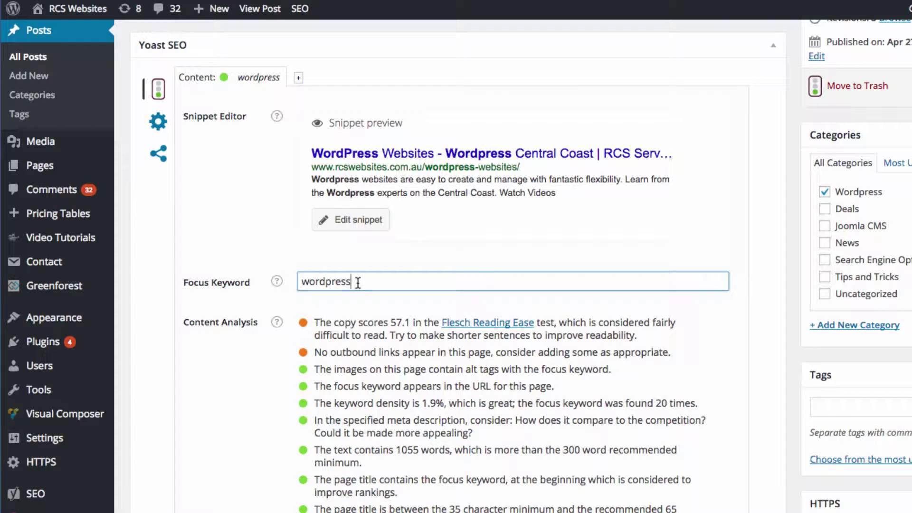
# Try "wedding photos" as the focus keyword to compare the content analysis
pyautogui.moveTo(358, 282); pyautogui.dragTo(281, 283)
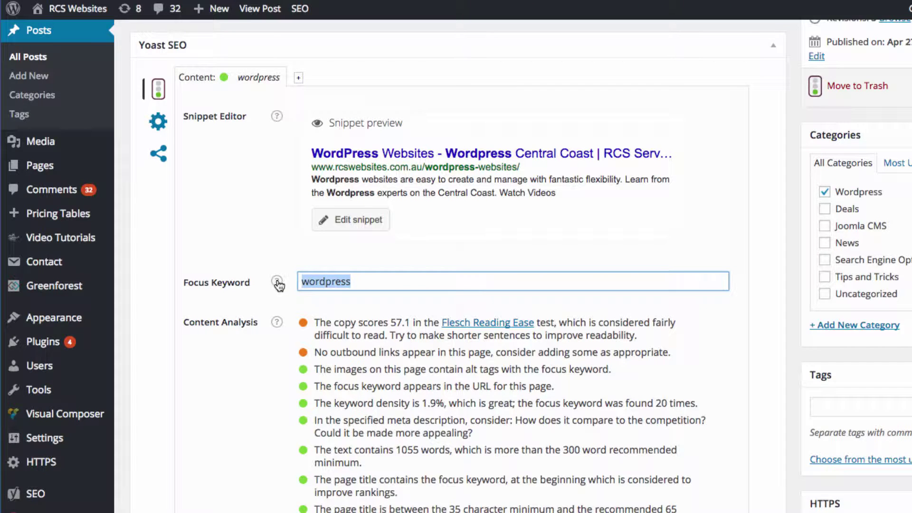
pyautogui.write('we')
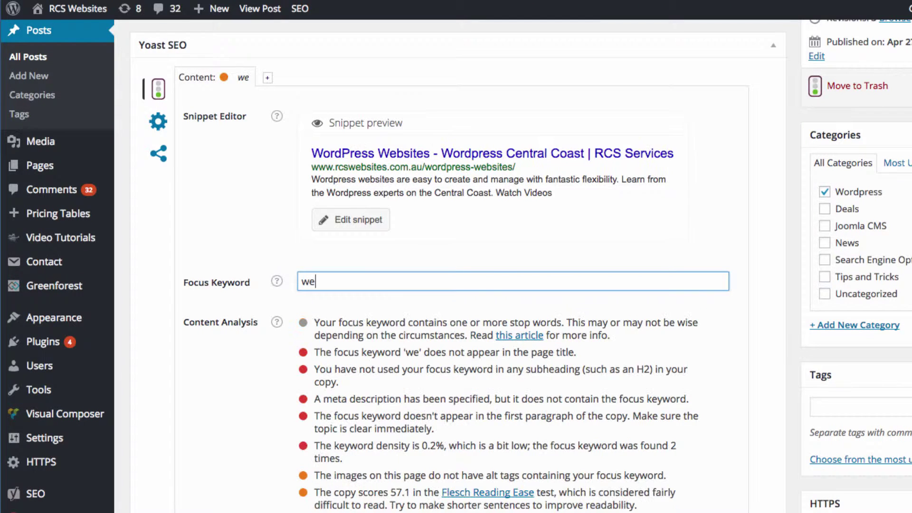
pyautogui.write('dding photos')
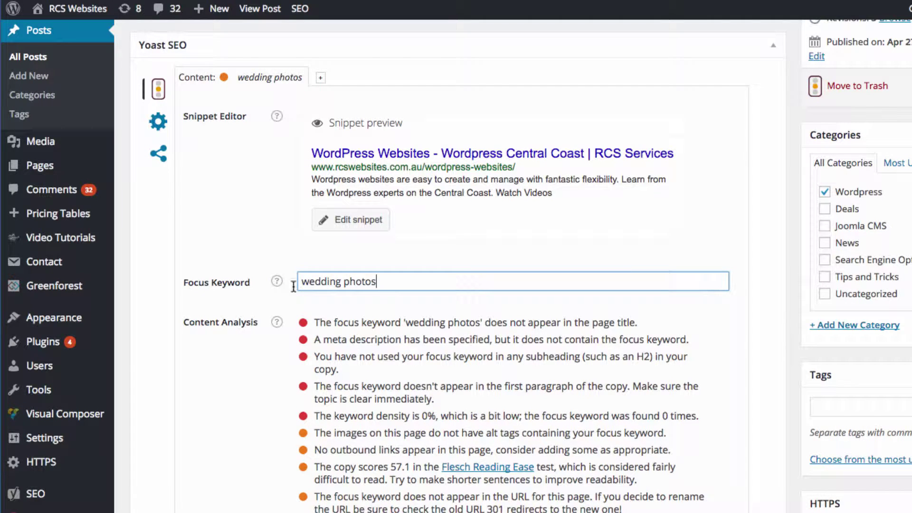
pyautogui.click(339, 299)
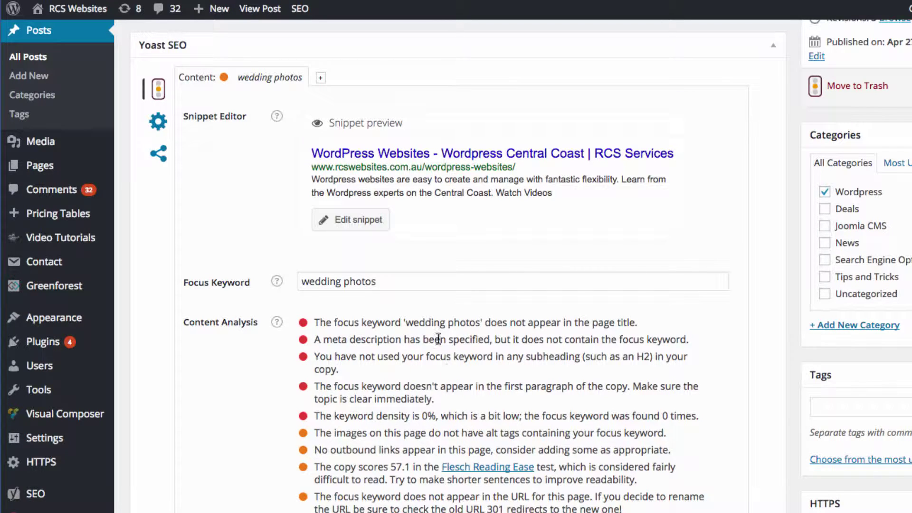
# Replace the focus keyword "wedding photos" with "wordpress"
pyautogui.moveTo(396, 281); pyautogui.dragTo(279, 263)
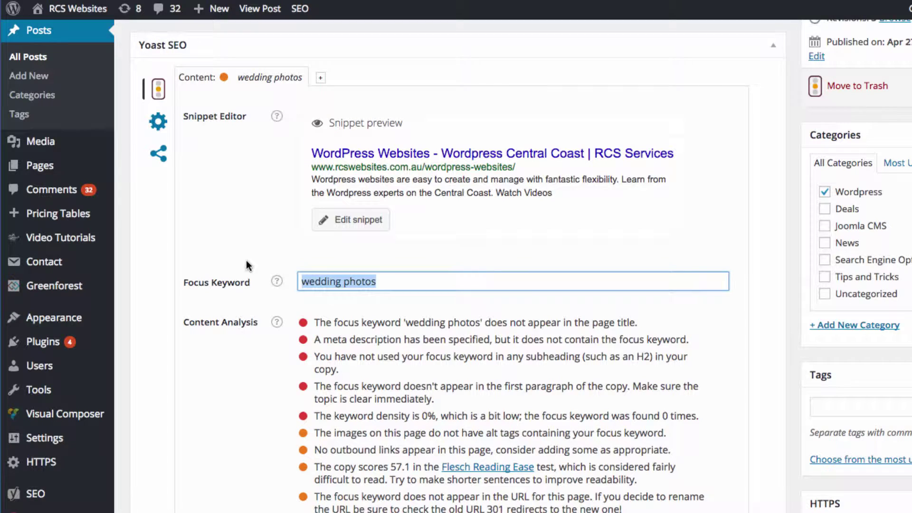
pyautogui.write('wor')
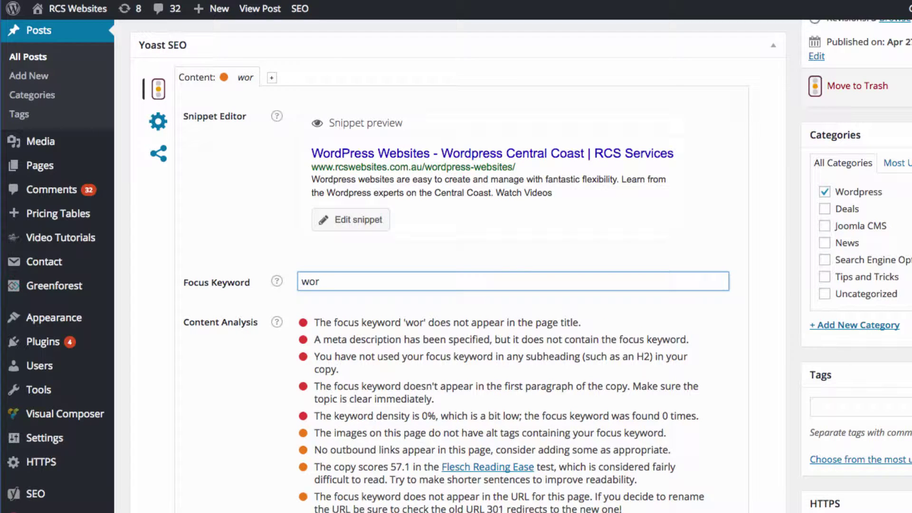
pyautogui.write('dpress')
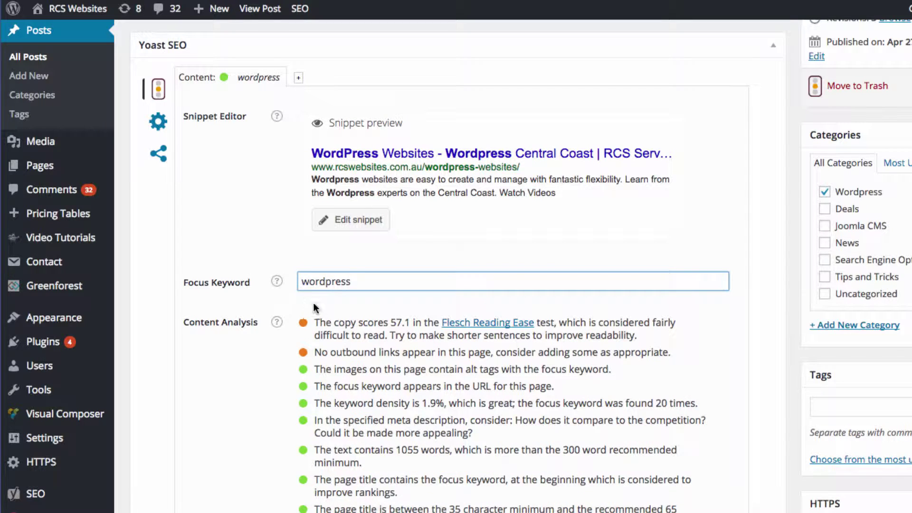
pyautogui.click(332, 306)
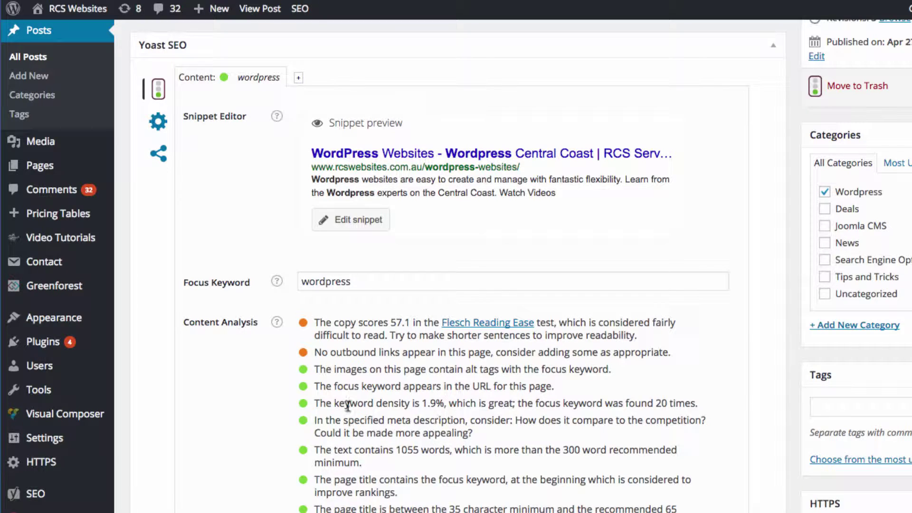
# Review the keyword density and word count entries in the content analysis
pyautogui.moveTo(366, 402); pyautogui.dragTo(493, 407)
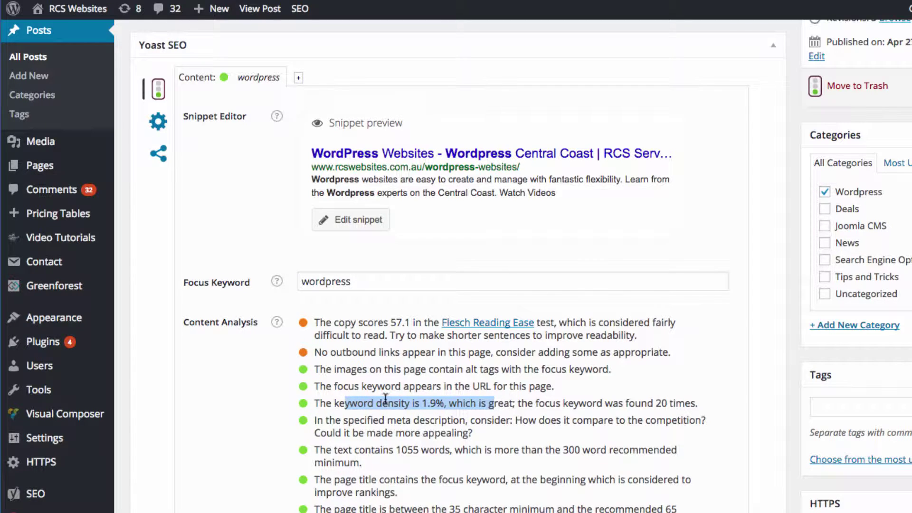
pyautogui.moveTo(335, 449); pyautogui.dragTo(424, 451)
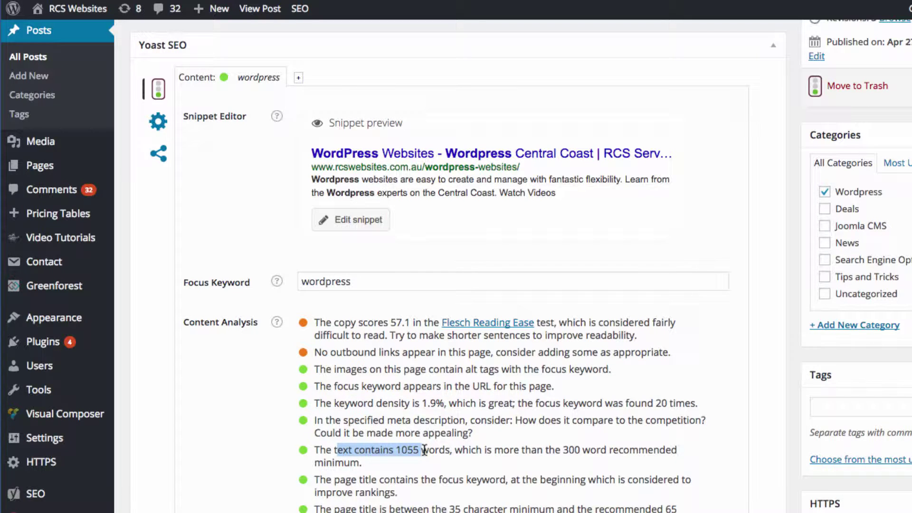
pyautogui.click(424, 451)
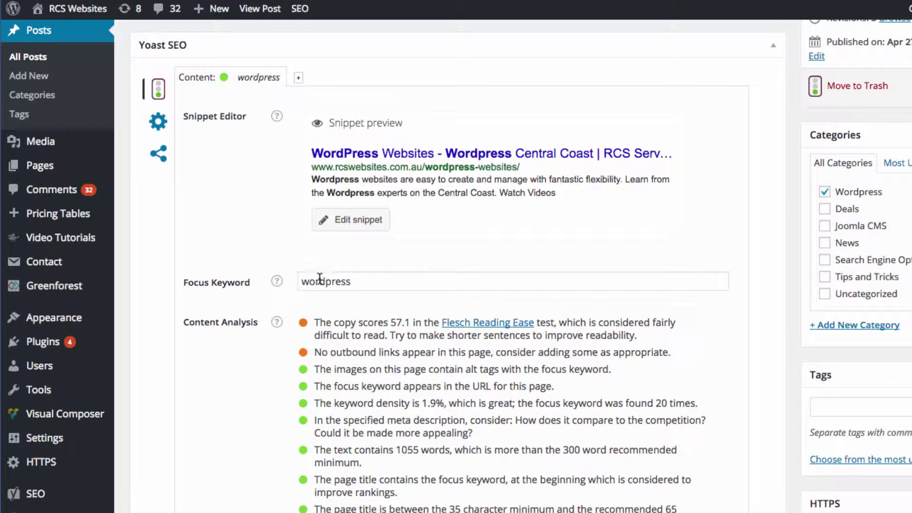
# Open the featured image's details in the media library and correct its title to "wordpress-websites-central-coast"
pyautogui.scroll(20, 343, 291)
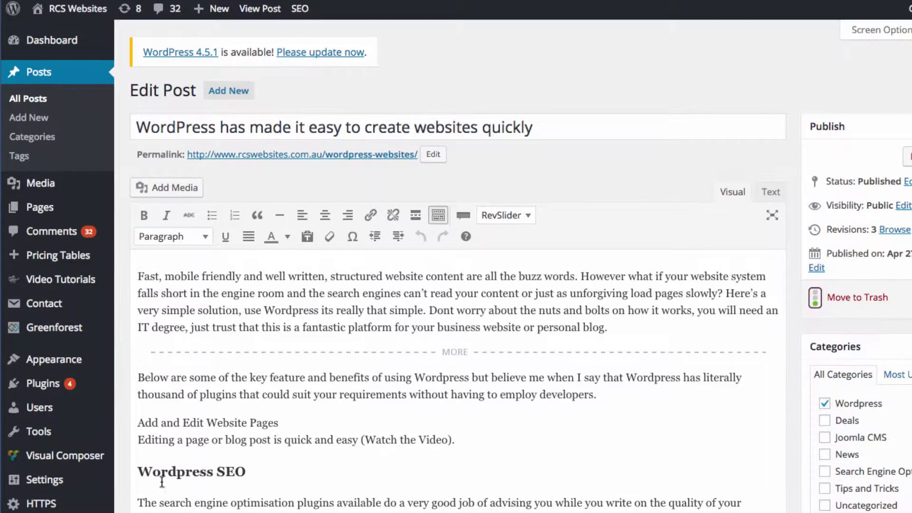
pyautogui.scroll(-15, 409, 378)
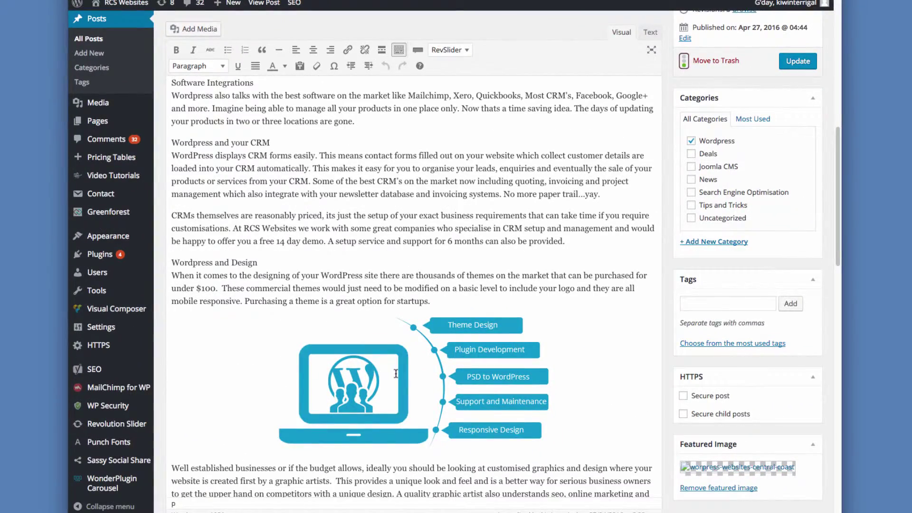
pyautogui.scroll(-2, 396, 374)
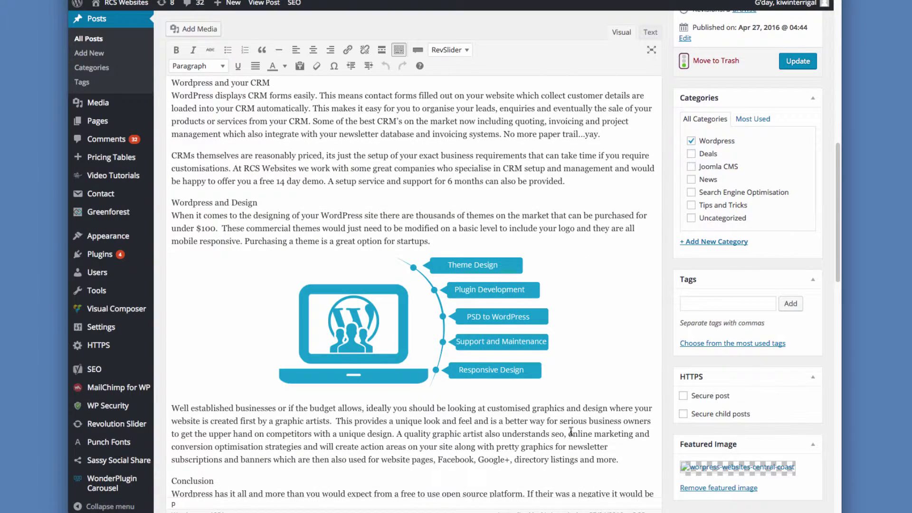
pyautogui.click(725, 469)
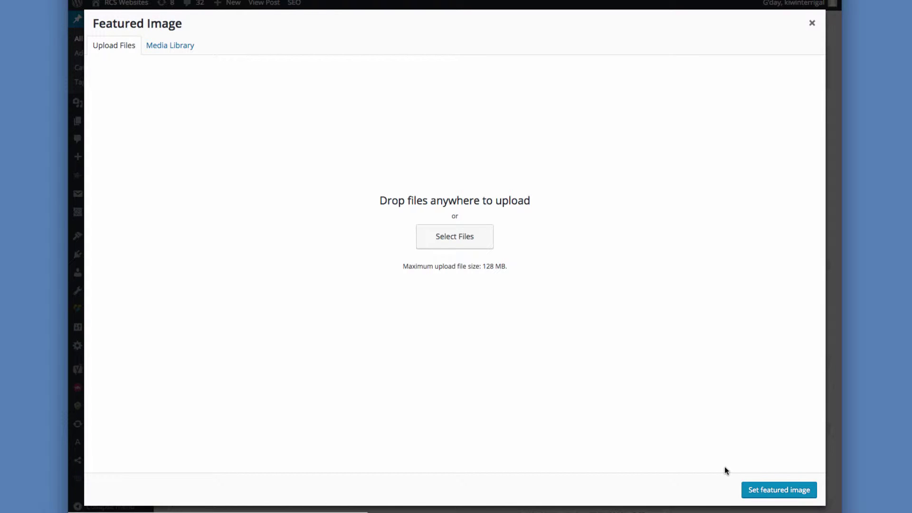
pyautogui.click(178, 47)
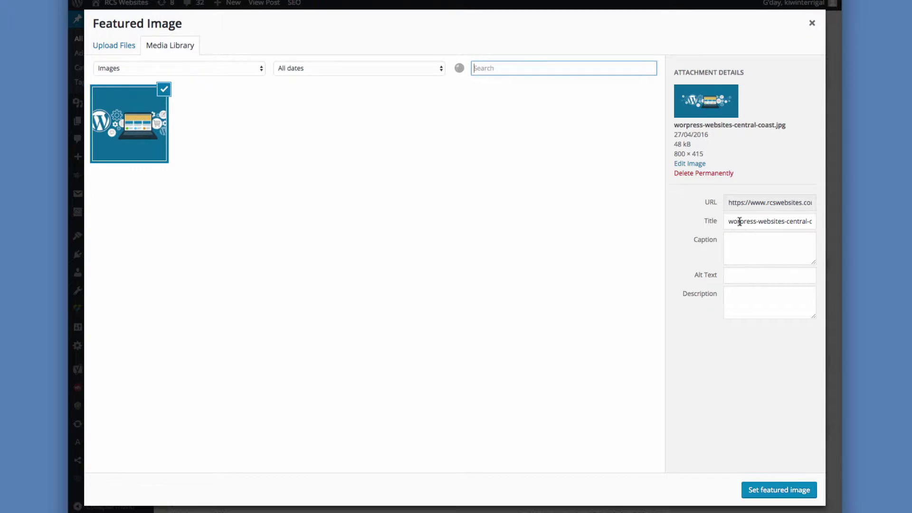
pyautogui.click(740, 221)
pyautogui.write('d')
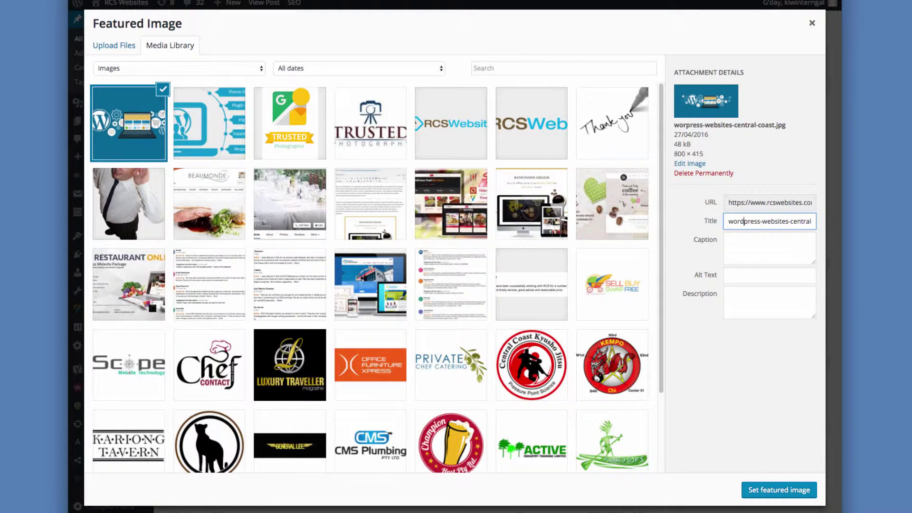
# Copy the featured image's title into its alt text
pyautogui.tripleClick(743, 222)
pyautogui.hotkey('ctrl', 'c')
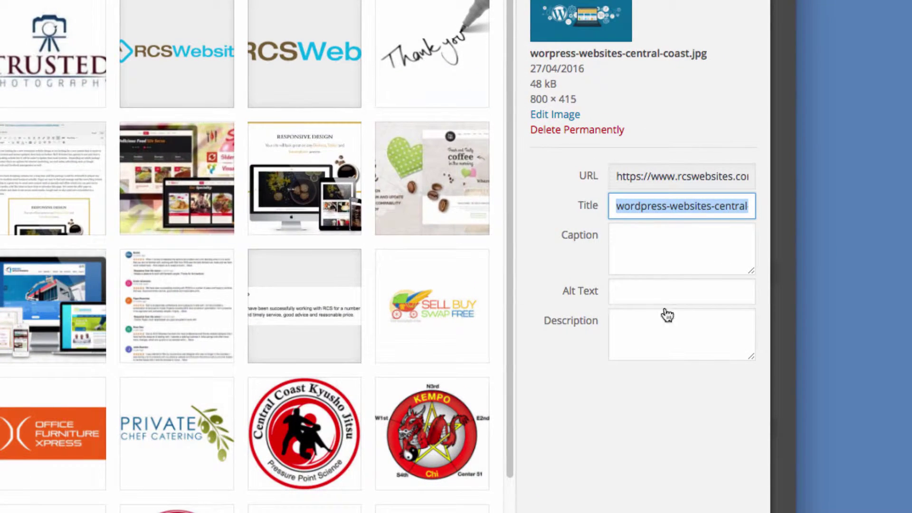
pyautogui.click(754, 277)
pyautogui.hotkey('ctrl', 'v')
# Replace the hyphens in the featured image's alt text with spaces to read "wordpress websites central coast", and return to the post
pyautogui.moveTo(642, 291); pyautogui.dragTo(580, 291)
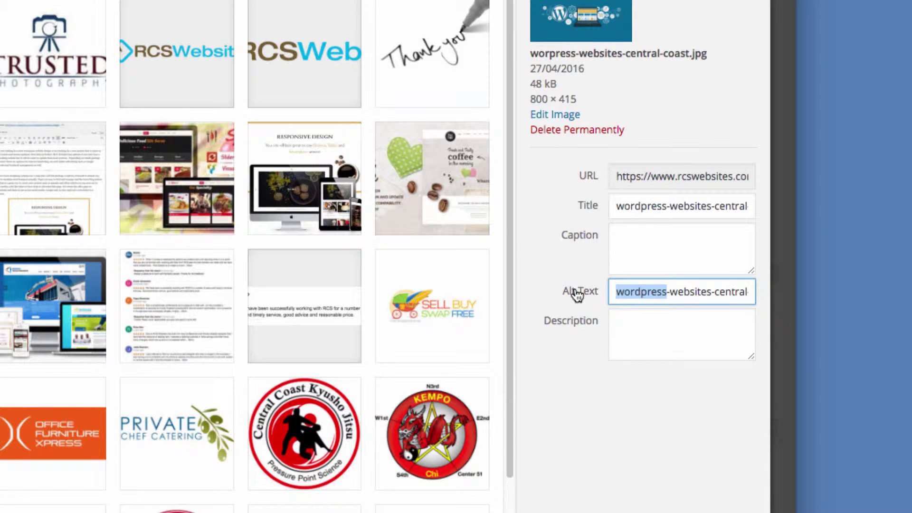
pyautogui.click(666, 291)
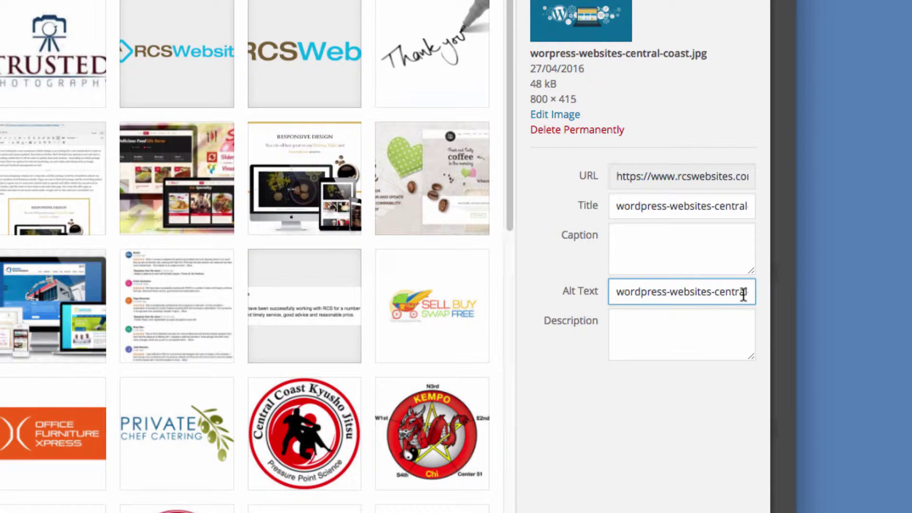
pyautogui.press('Delete')
pyautogui.click(715, 291)
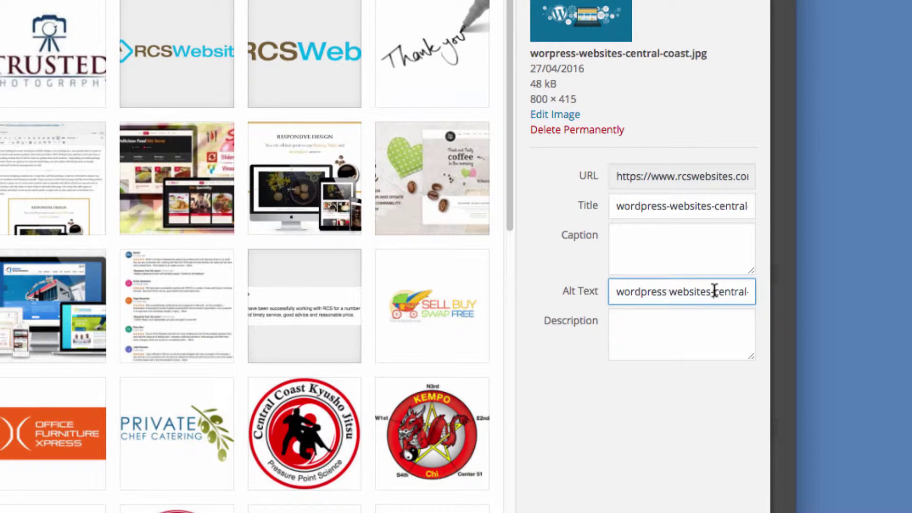
pyautogui.press('Delete')
pyautogui.press('Right')
pyautogui.press('Right')
pyautogui.press('Right')
pyautogui.press('Right')
pyautogui.press('Right')
pyautogui.press('Right')
pyautogui.press('Right')
pyautogui.press('Right')
pyautogui.press('Right')
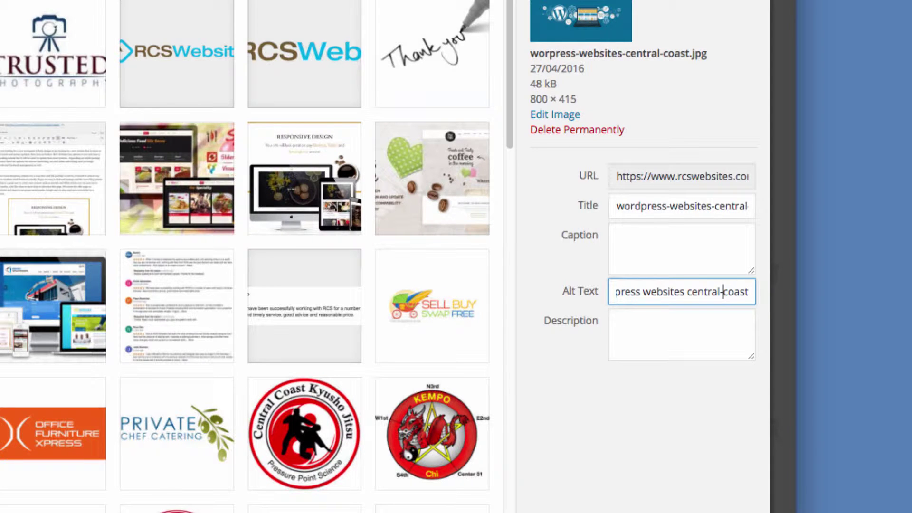
pyautogui.press('BackSpace')
pyautogui.moveTo(674, 291); pyautogui.dragTo(608, 295)
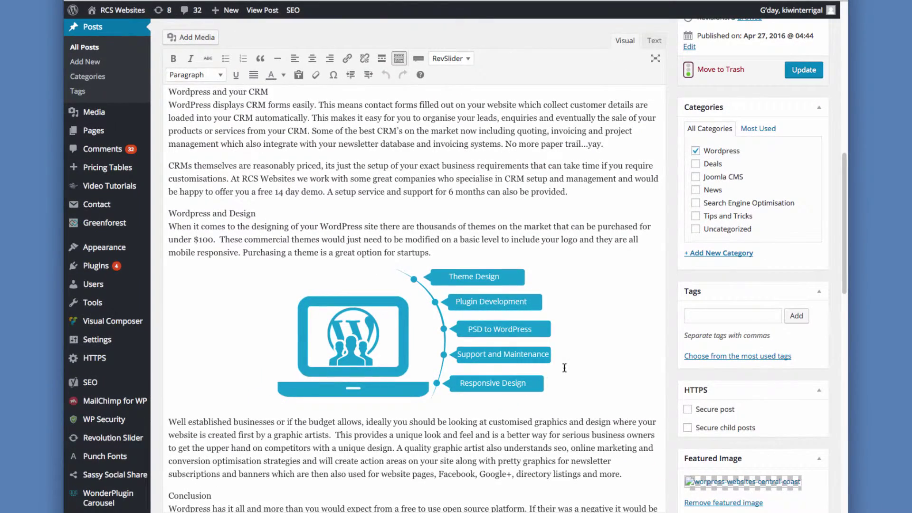
# Review the content analysis for the focus keyword, and check the post's title and permalink
pyautogui.scroll(-15, 564, 368)
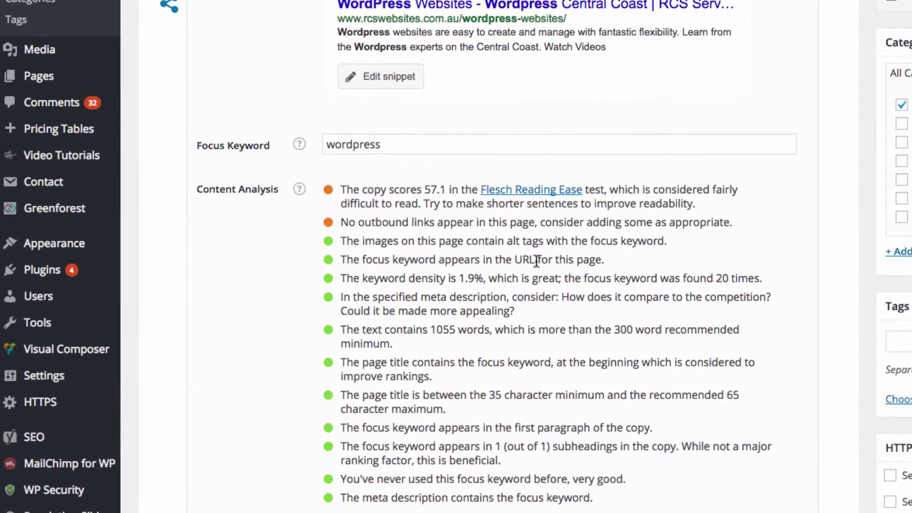
pyautogui.scroll(20, 594, 309)
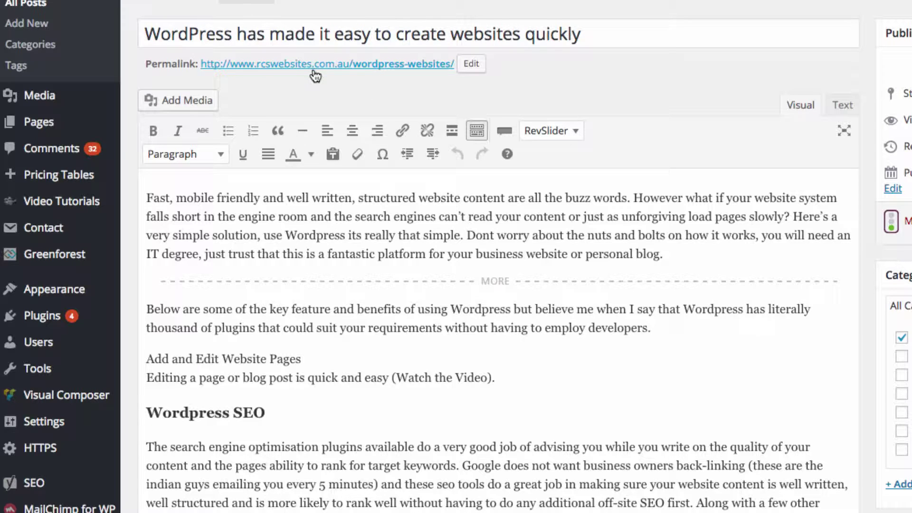
# Open the search snippet's meta description for editing and select the keyword "Wordpress" at its start
pyautogui.scroll(-20, 570, 380)
pyautogui.scroll(-15, 570, 380)
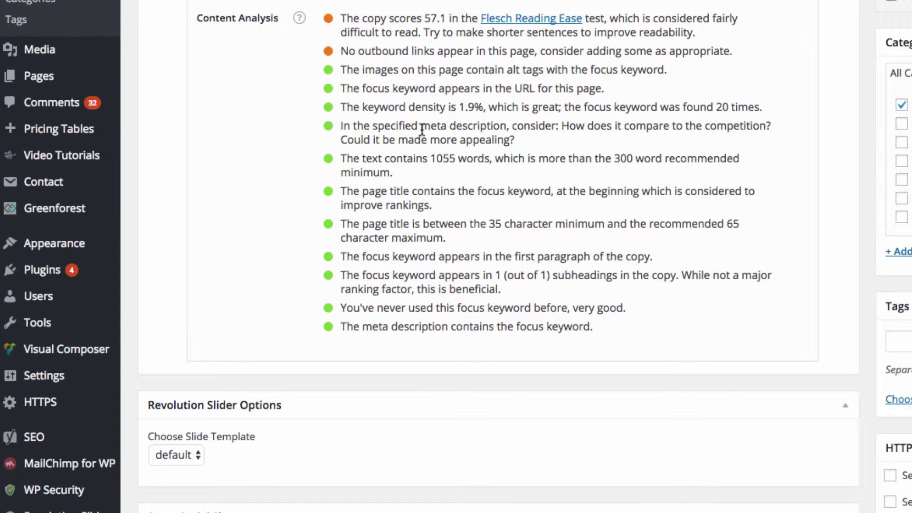
pyautogui.scroll(8, 542, 318)
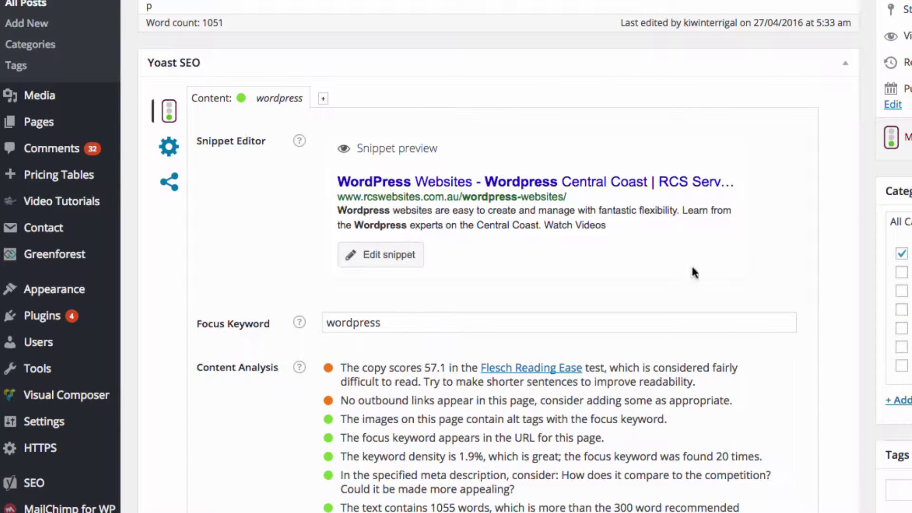
pyautogui.click(567, 221)
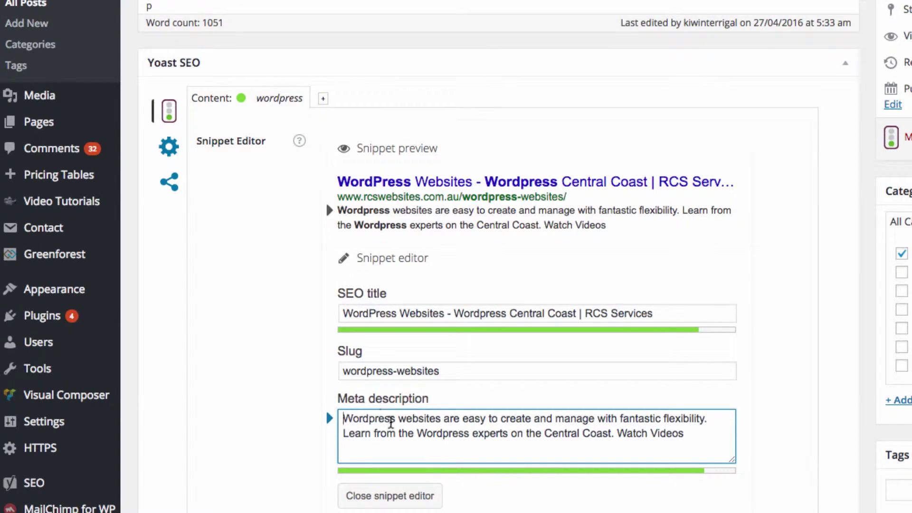
pyautogui.moveTo(397, 420); pyautogui.dragTo(346, 418)
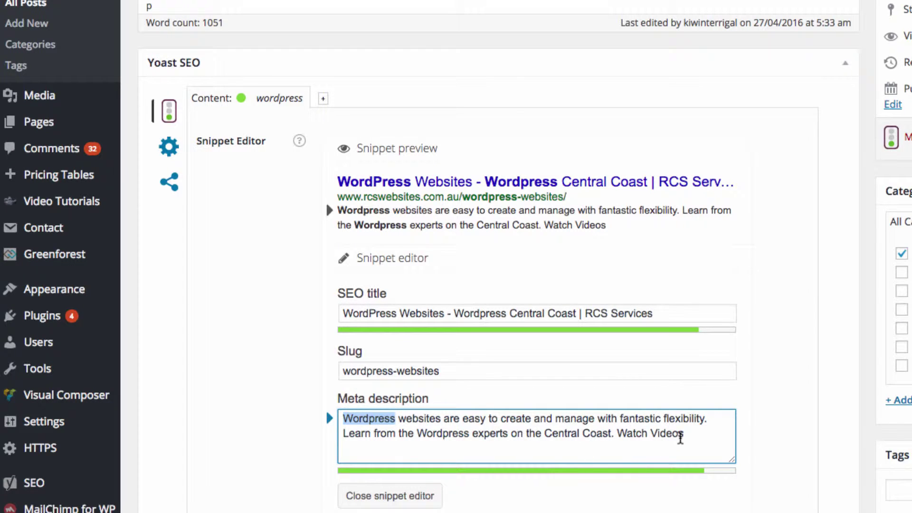
# Test the meta description's length limit by appending filler text after "Watch Videos", and remove the filler again
pyautogui.click(685, 432)
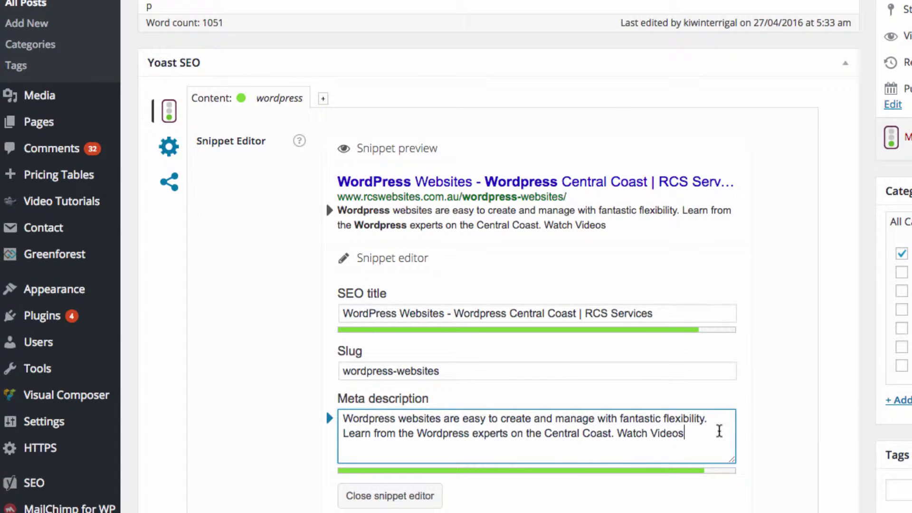
pyautogui.write('fdfdgdgdgsdagdsgdsg')
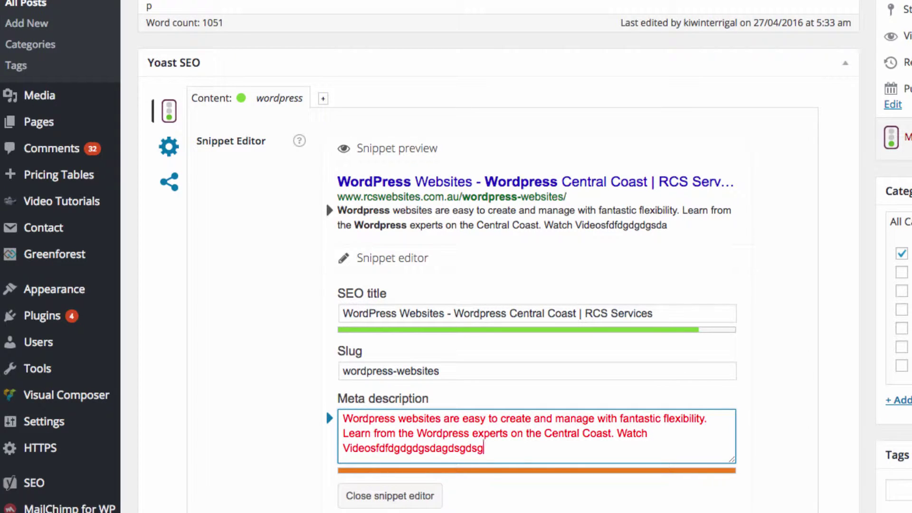
pyautogui.press('BackSpace')
pyautogui.press('BackSpace')
pyautogui.press('BackSpace')
pyautogui.press('BackSpace')
pyautogui.press('BackSpace')
pyautogui.press('BackSpace')
pyautogui.press('BackSpace')
pyautogui.press('BackSpace')
pyautogui.press('BackSpace')
pyautogui.press('BackSpace')
pyautogui.press('BackSpace')
pyautogui.press('BackSpace')
pyautogui.press('BackSpace')
pyautogui.press('BackSpace')
pyautogui.press('BackSpace')
pyautogui.press('BackSpace')
pyautogui.press('BackSpace')
pyautogui.press('BackSpace')
pyautogui.press('BackSpace')
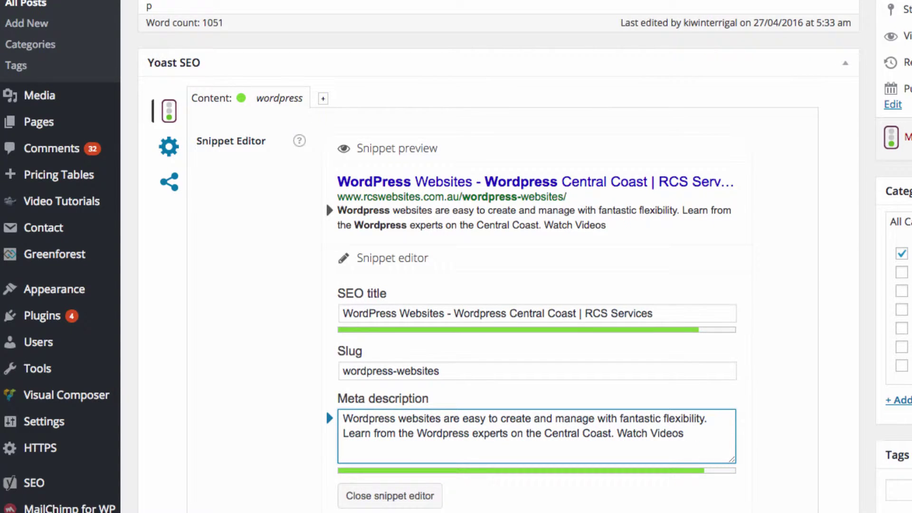
# Add a full stop after "Watch Videos" at the end of the meta description
pyautogui.write('.')
pyautogui.moveTo(618, 434); pyautogui.dragTo(640, 433)
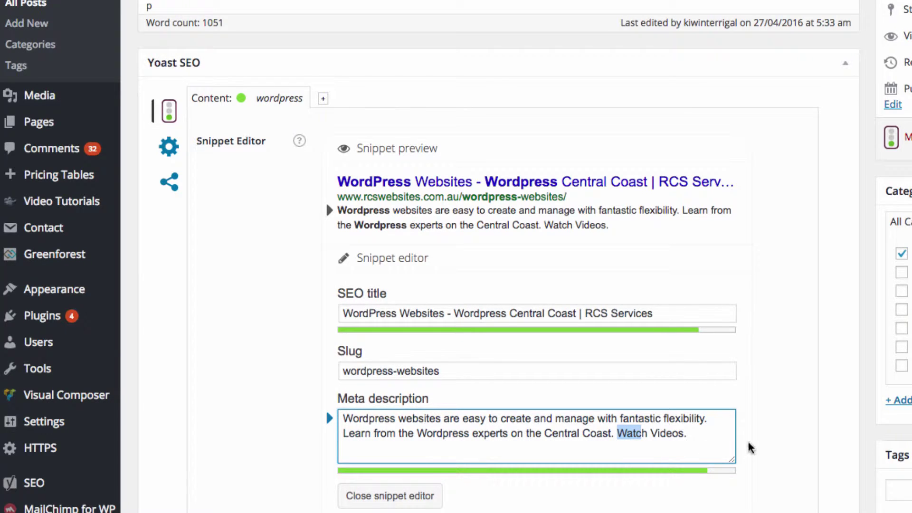
pyautogui.click(706, 438)
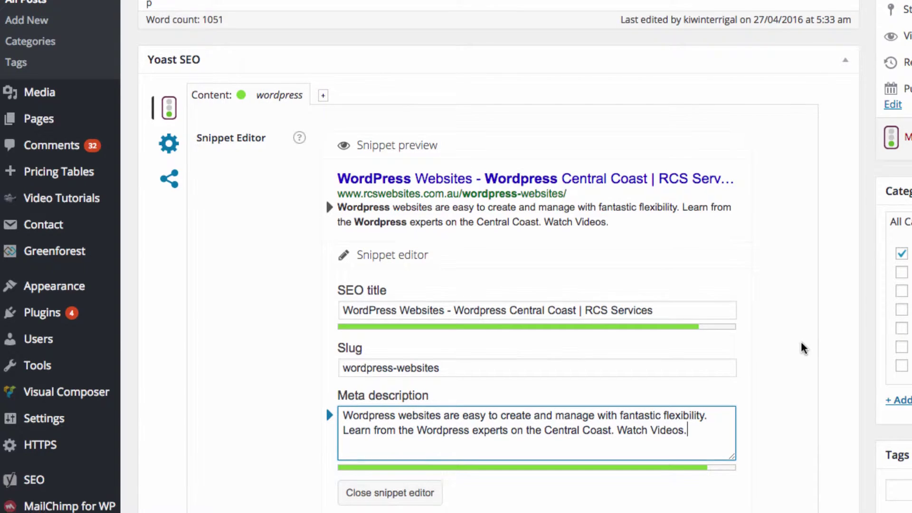
# Review the snippet's SEO title, slug and meta description, the post's title, permalink and text, and the focus keyword's content analysis
pyautogui.scroll(-1, 803, 349)
pyautogui.scroll(-5, 803, 349)
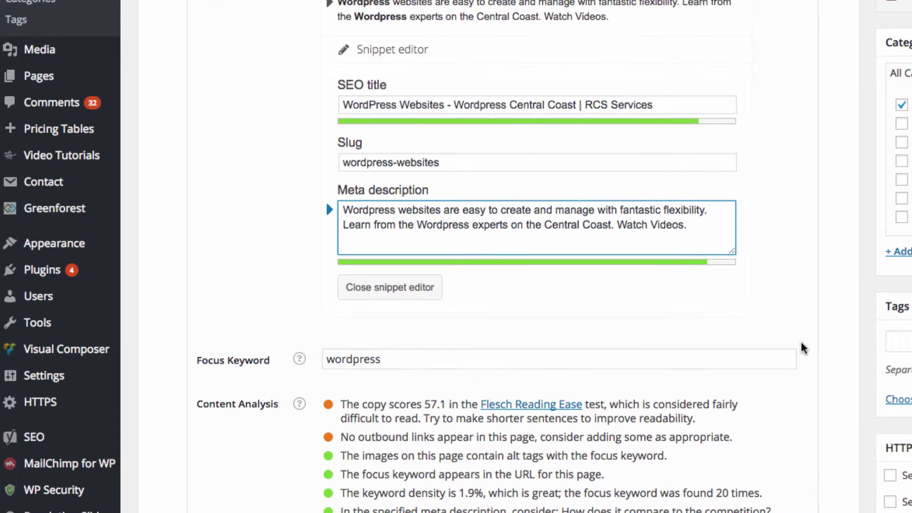
pyautogui.scroll(10, 803, 346)
pyautogui.scroll(-2, 713, 373)
pyautogui.scroll(-10, 719, 376)
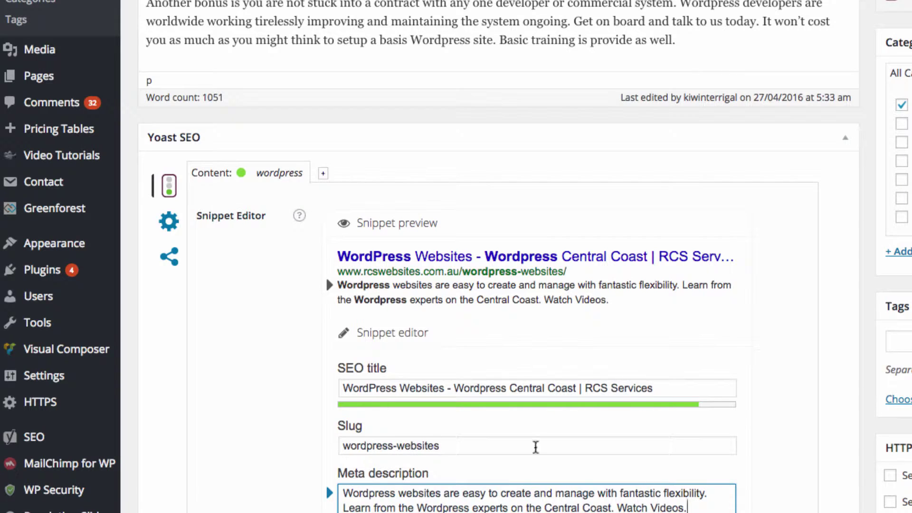
pyautogui.scroll(-5, 675, 442)
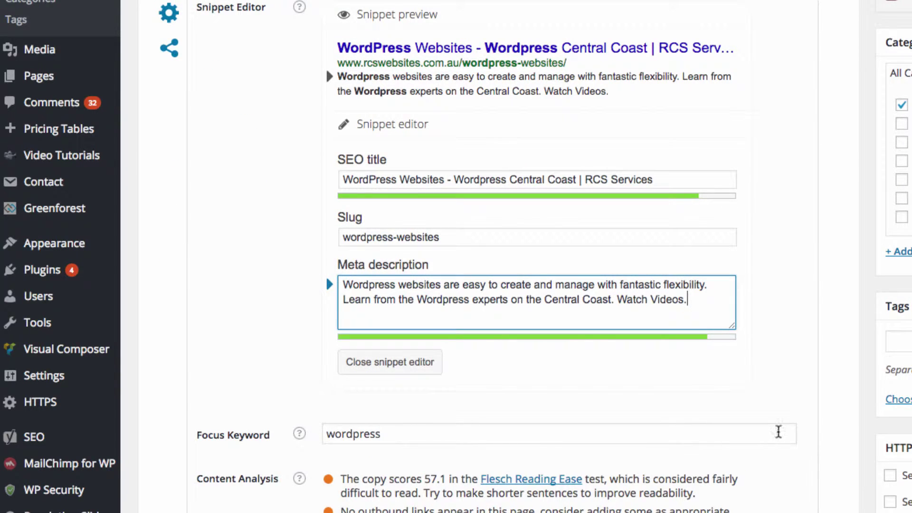
pyautogui.scroll(-5, 789, 431)
pyautogui.scroll(-1, 793, 431)
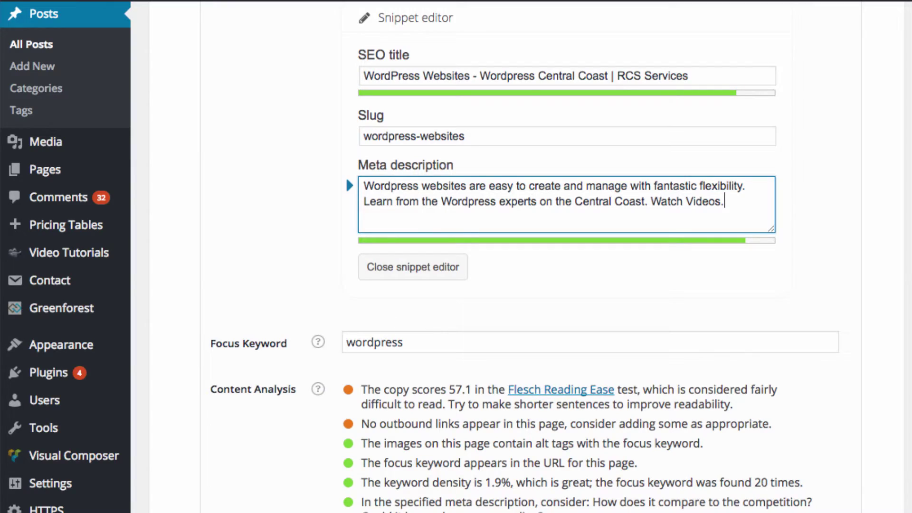
pyautogui.scroll(20, 523, 285)
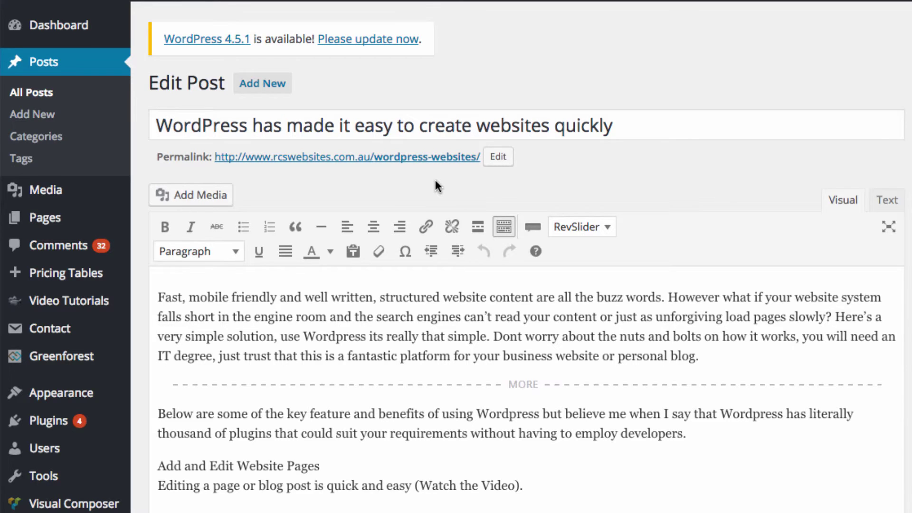
pyautogui.scroll(-10, 672, 237)
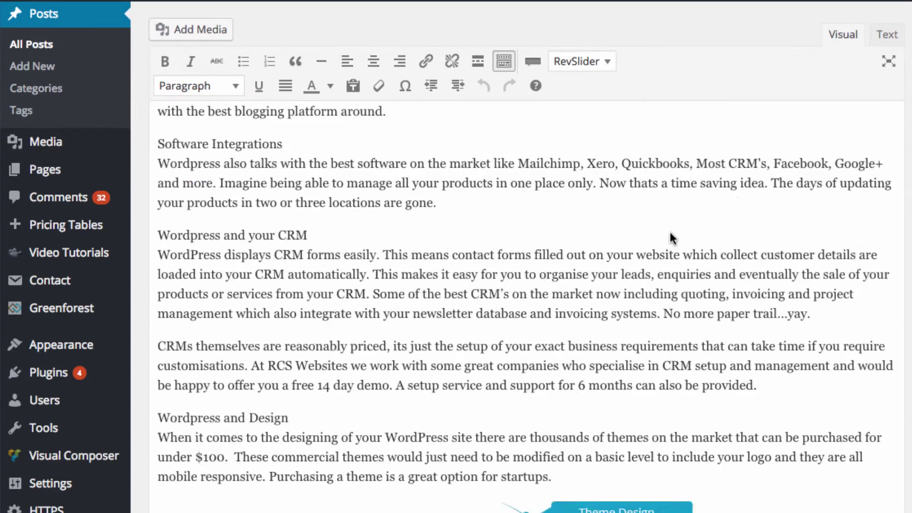
pyautogui.scroll(-15, 672, 237)
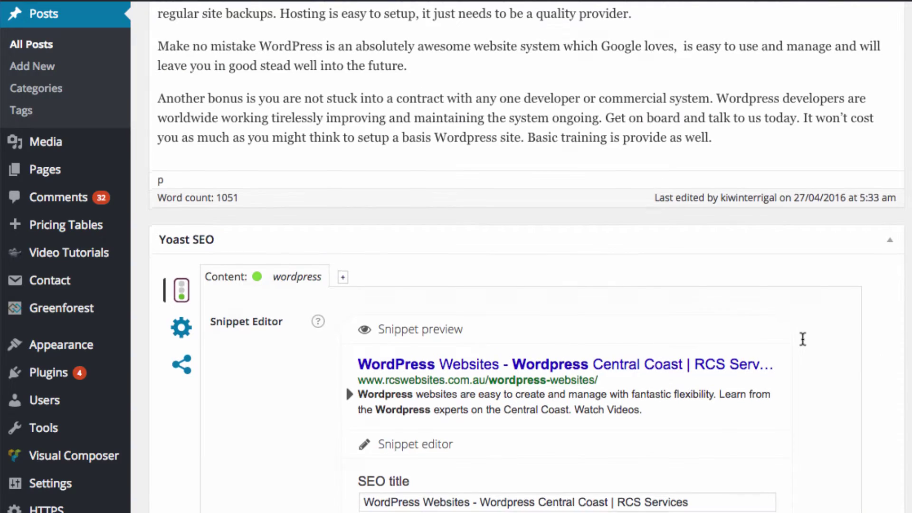
pyautogui.scroll(-3, 803, 339)
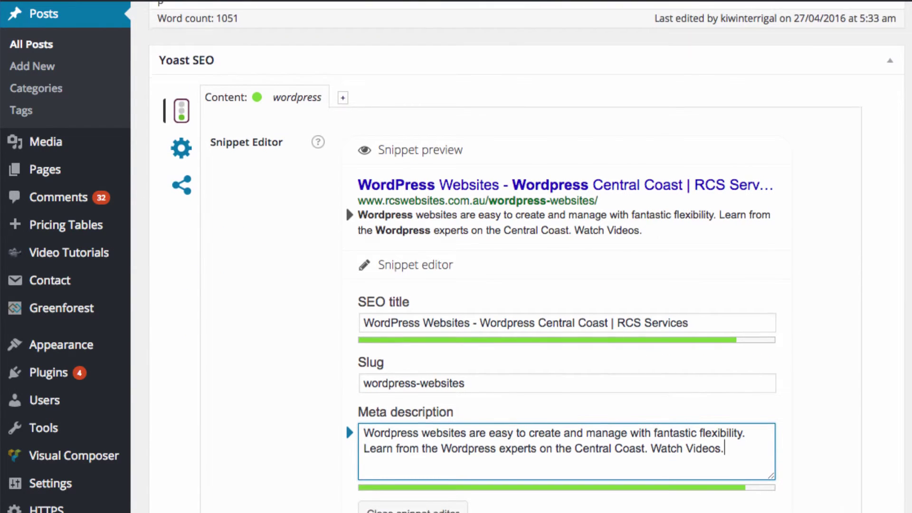
pyautogui.scroll(-2, 803, 339)
pyautogui.scroll(-5, 523, 257)
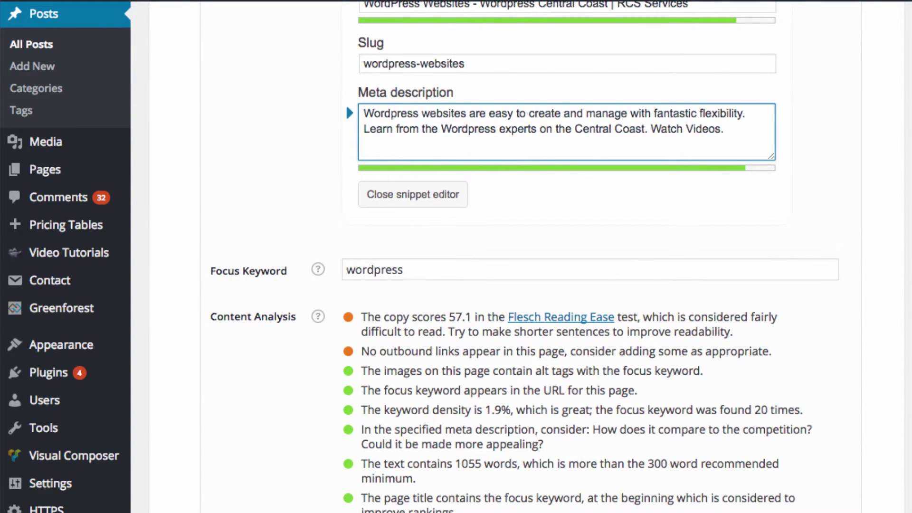